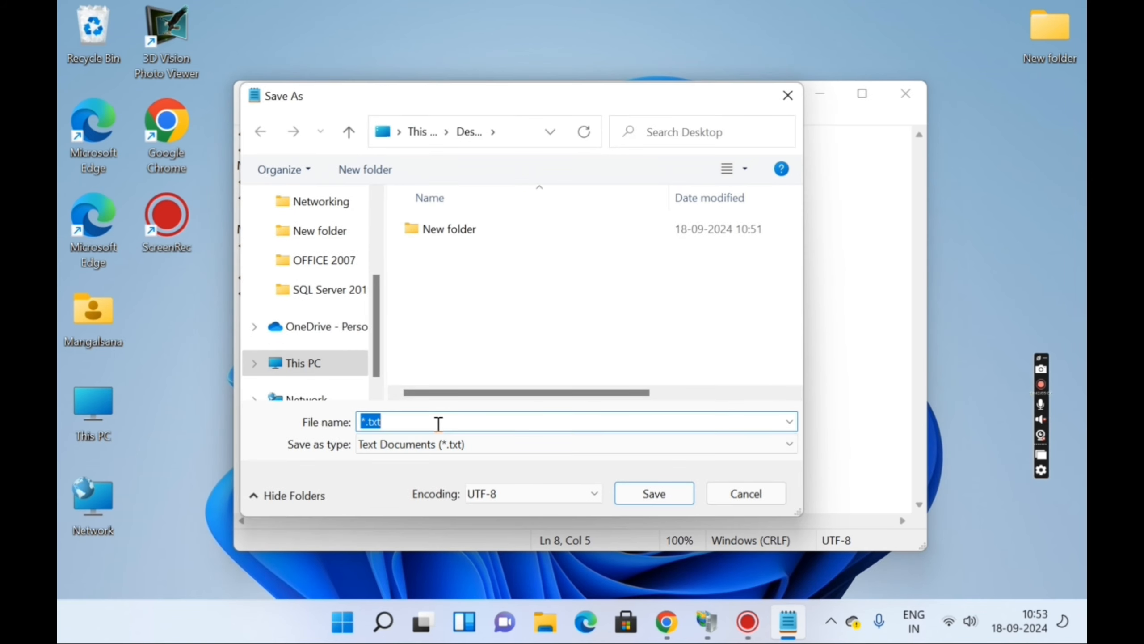
- Save the HTML page as Index.html on the Desktop and close Notepad
{"action": "key", "text": "BackSpace"}
{"action": "type", "text": "Index.html"}
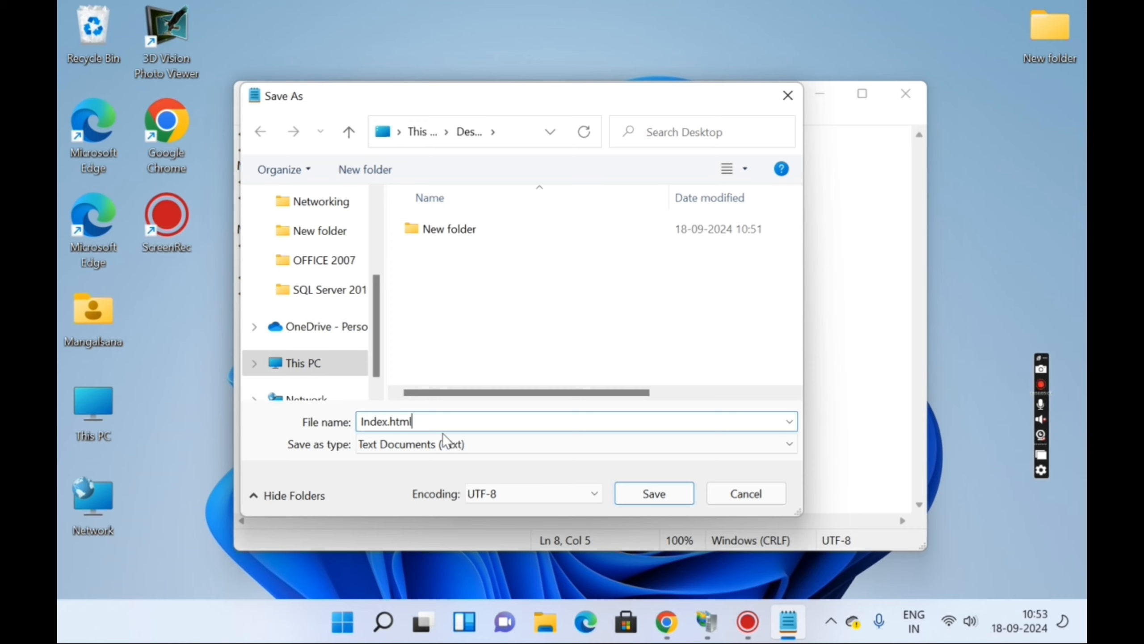
{"action": "left_click_drag", "start_coordinate": [383, 370], "coordinate": [377, 296]}
{"action": "left_click", "coordinate": [313, 251]}
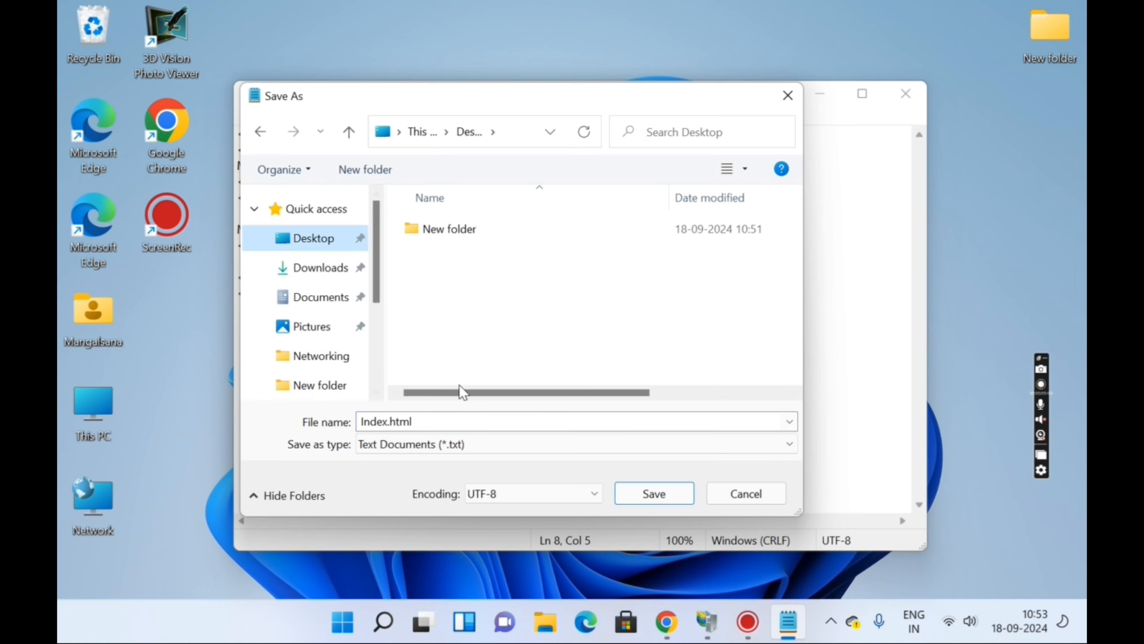
{"action": "left_click", "coordinate": [669, 496]}
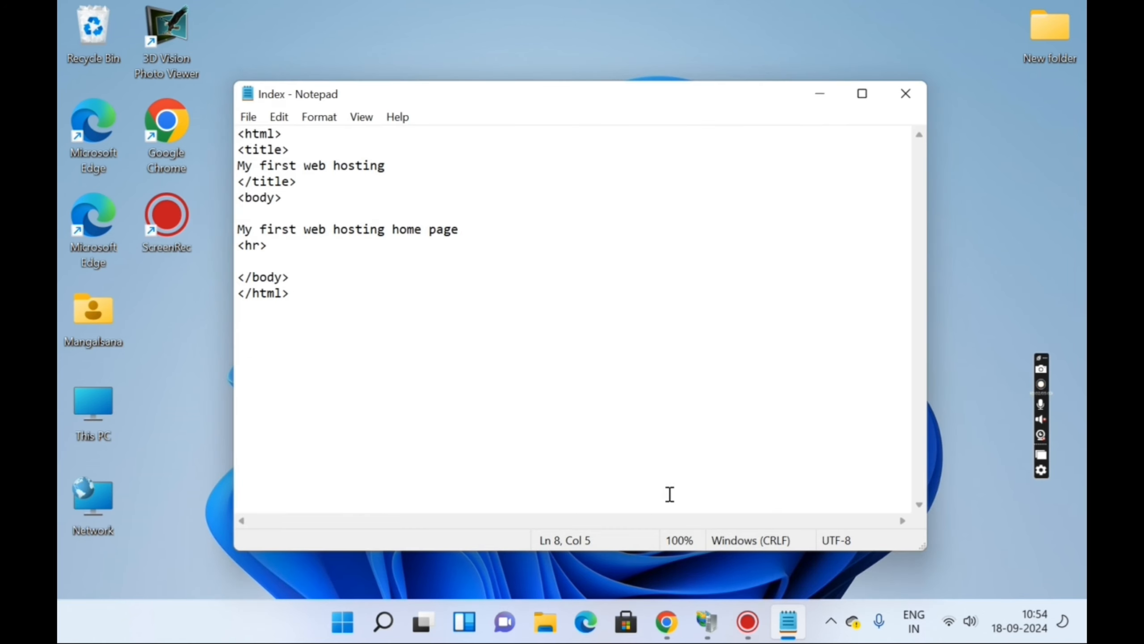
{"action": "left_click", "coordinate": [905, 96]}
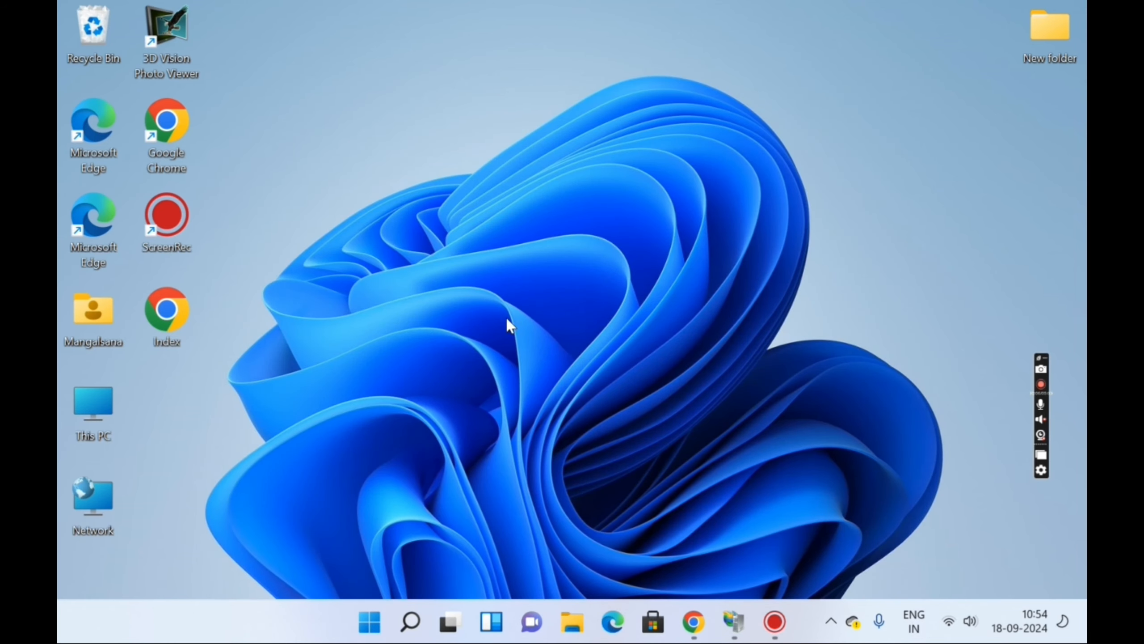
- Preview Index.html in Chrome, showing 'My first web hosting home page', then close the browser
{"action": "double_click", "coordinate": [176, 321]}
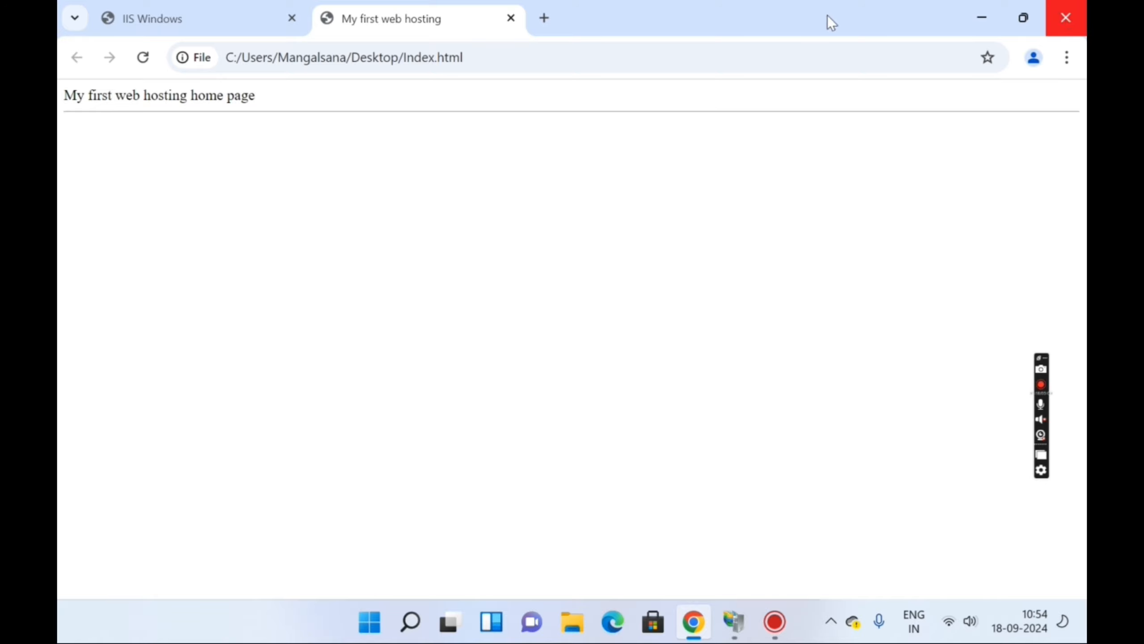
{"action": "left_click", "coordinate": [515, 17]}
{"action": "left_click", "coordinate": [1066, 17]}
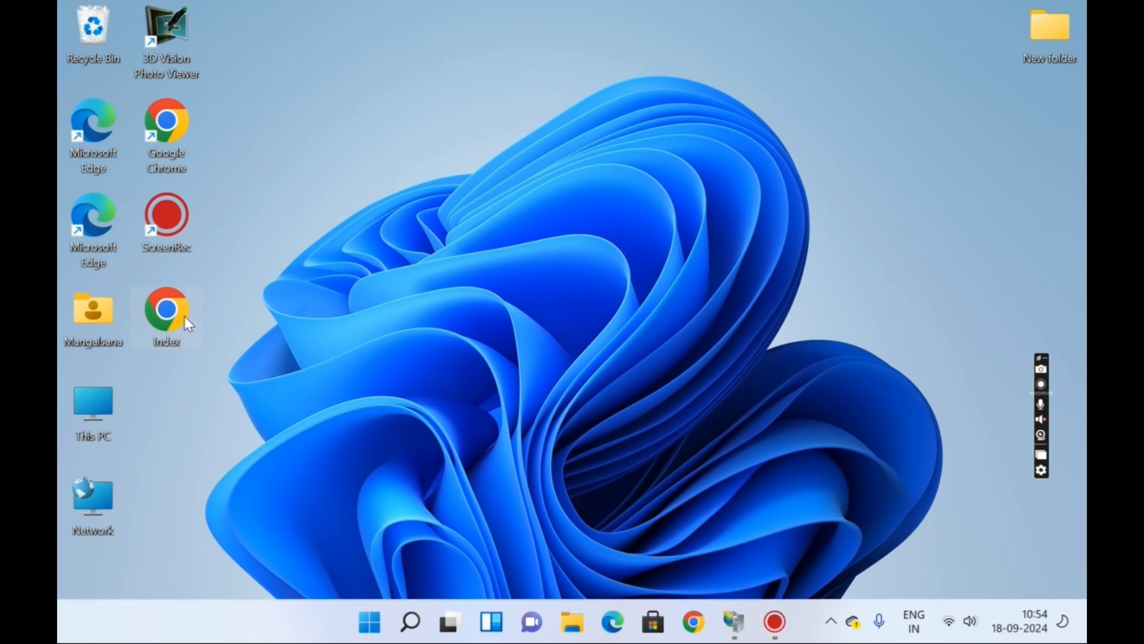
- Copy the Index file from the desktop and open This PC
{"action": "right_click", "coordinate": [185, 320]}
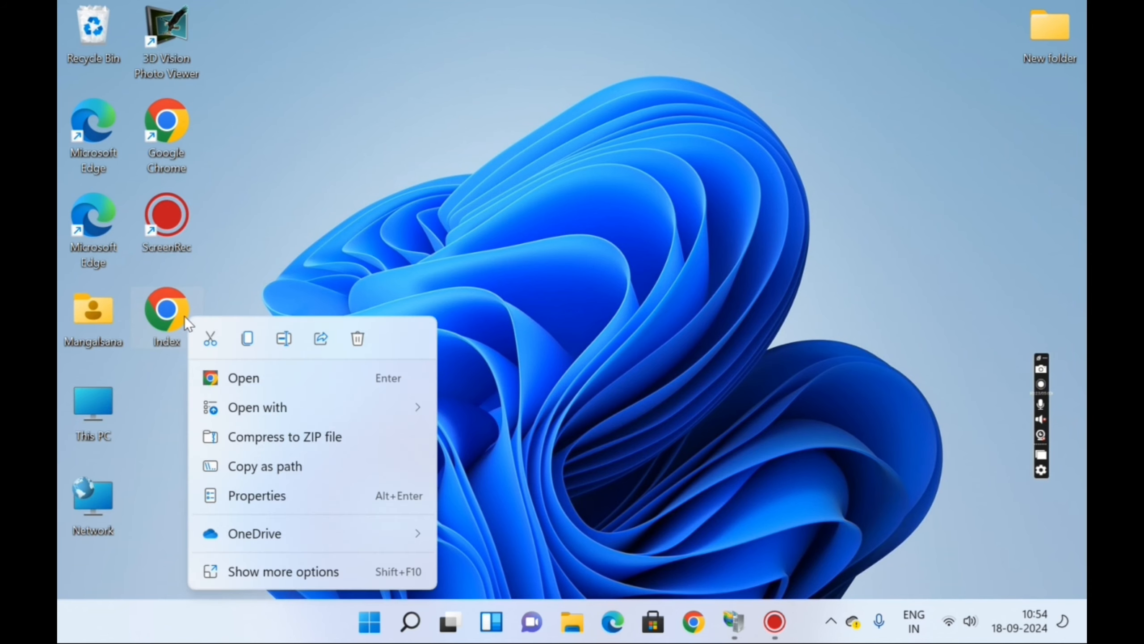
{"action": "left_click", "coordinate": [254, 344]}
{"action": "double_click", "coordinate": [93, 403]}
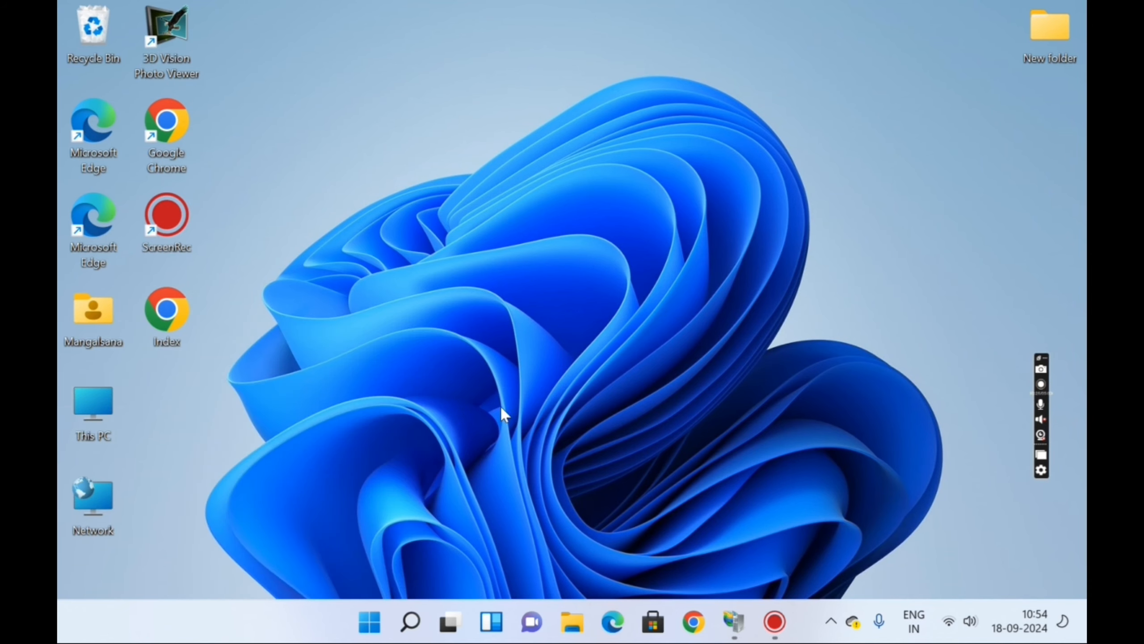
- Create a folder named 'My first web hosting' in C:\inetpub\wwwroot with administrator permission
{"action": "double_click", "coordinate": [338, 310]}
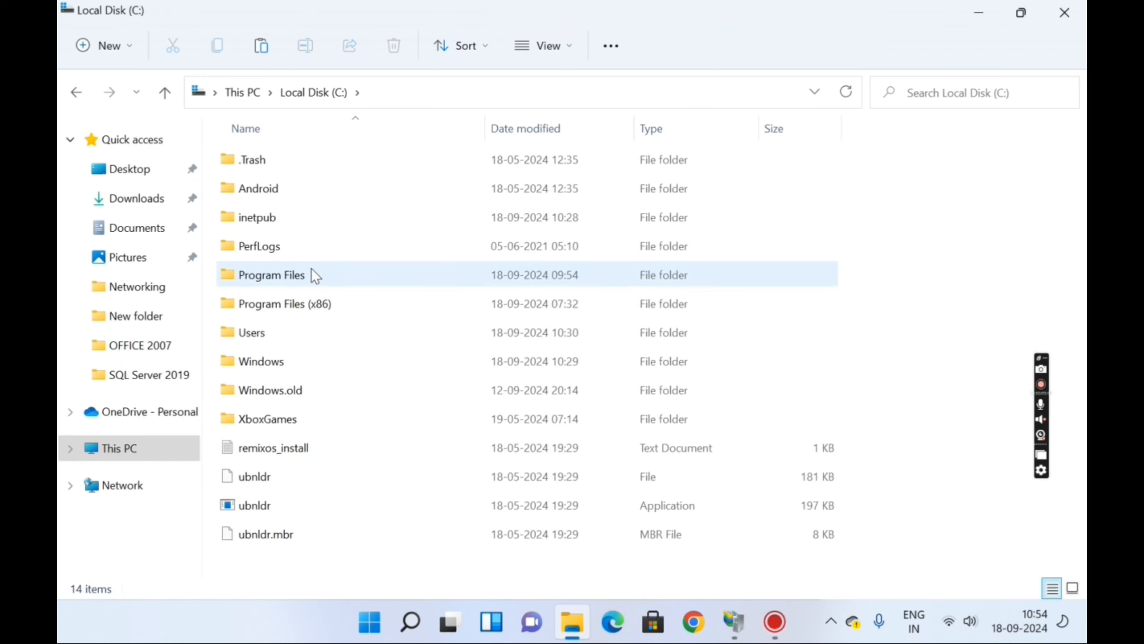
{"action": "double_click", "coordinate": [304, 219]}
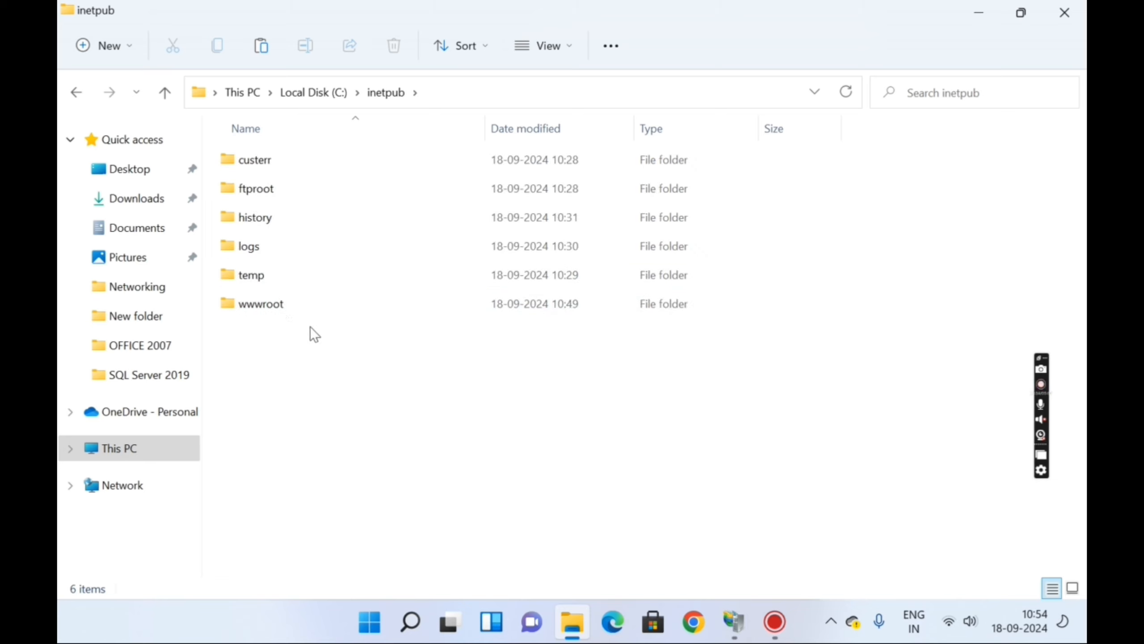
{"action": "double_click", "coordinate": [307, 308]}
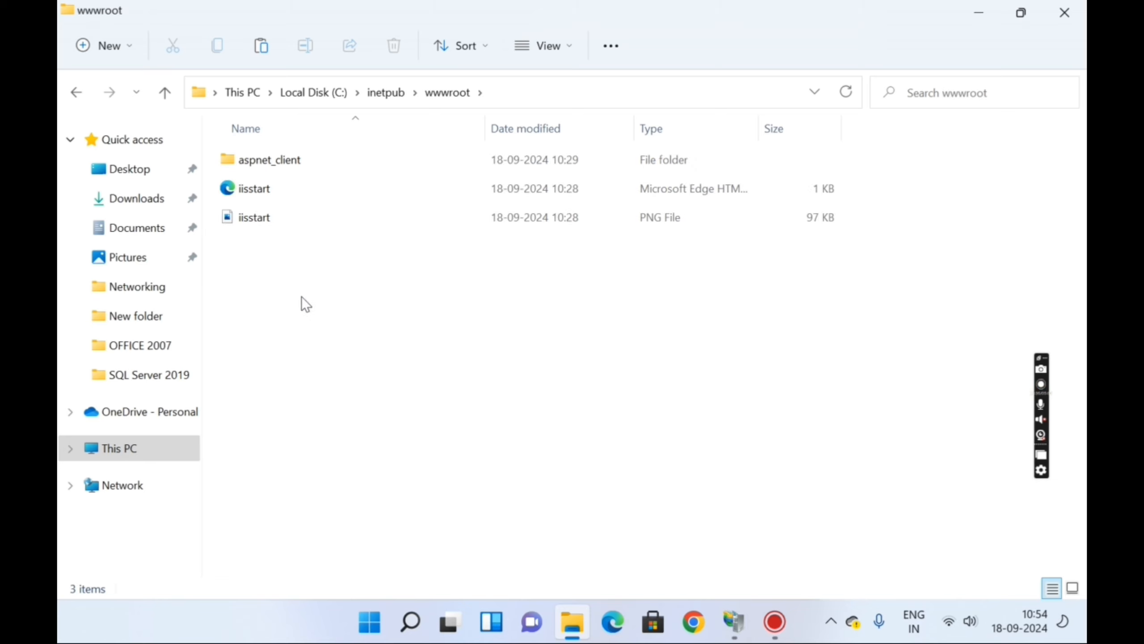
{"action": "right_click", "coordinate": [286, 275]}
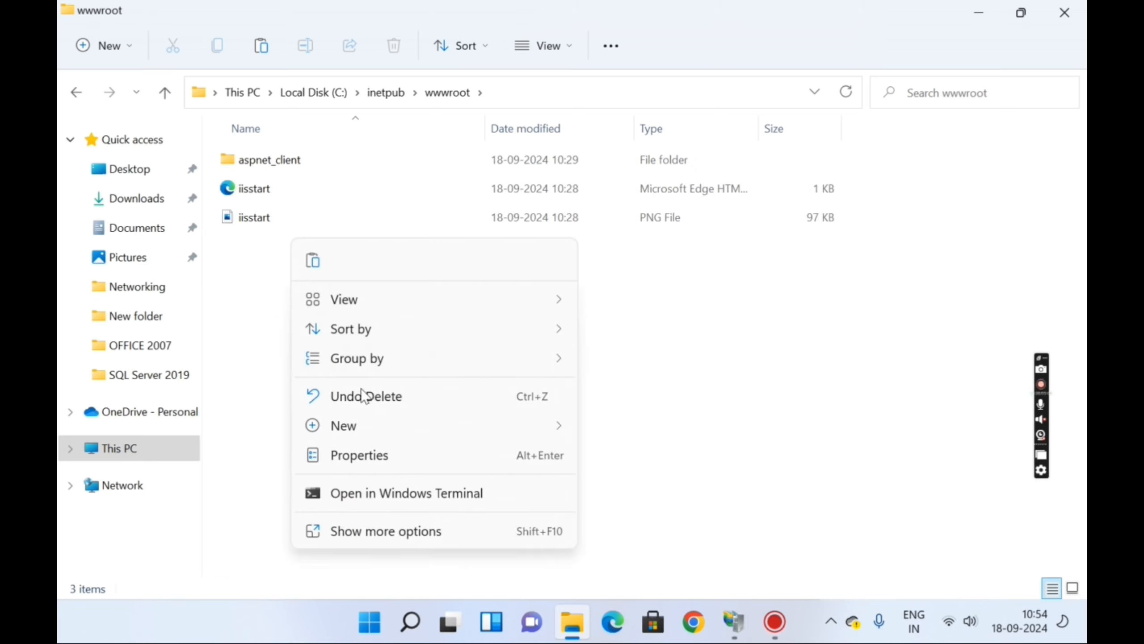
{"action": "mouse_move", "coordinate": [497, 421]}
{"action": "left_click", "coordinate": [596, 422]}
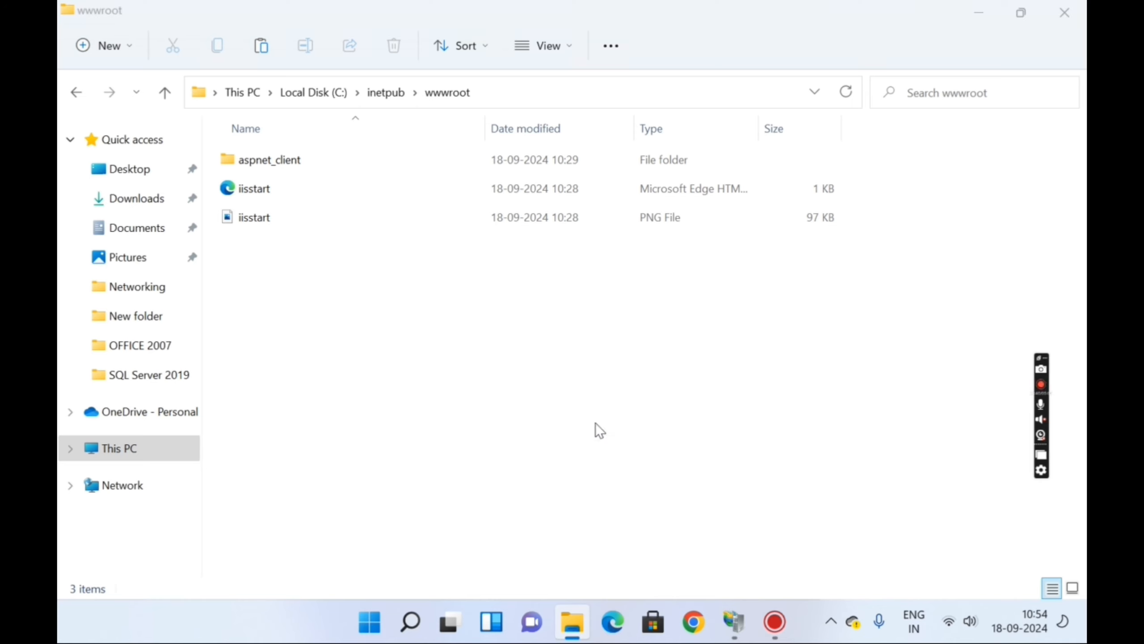
{"action": "left_click", "coordinate": [544, 377]}
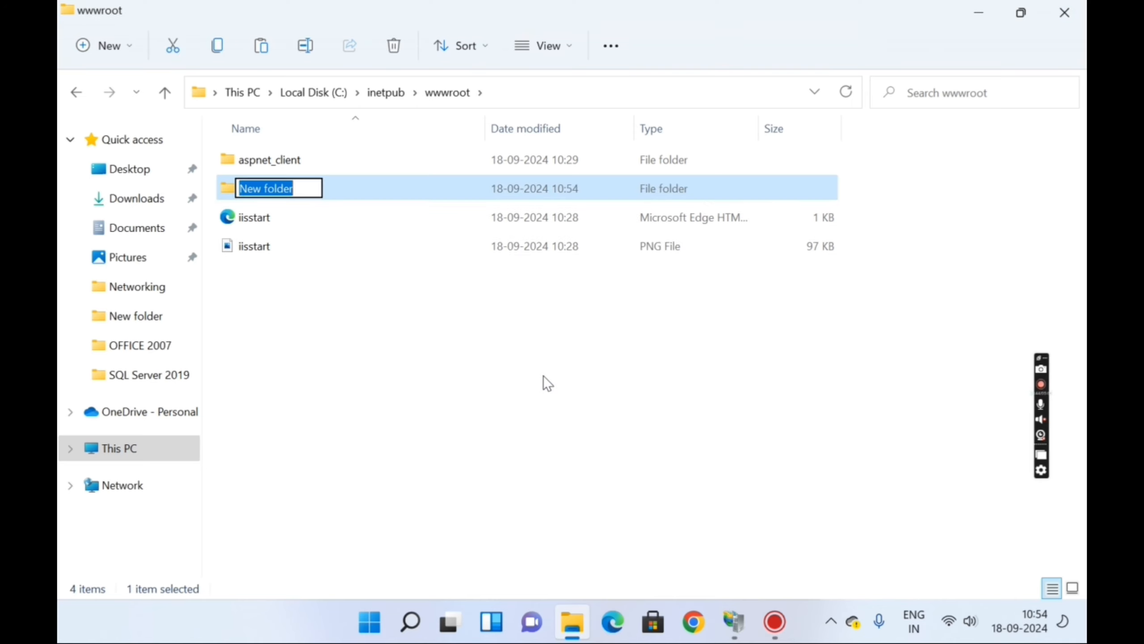
{"action": "type", "text": "My fi"}
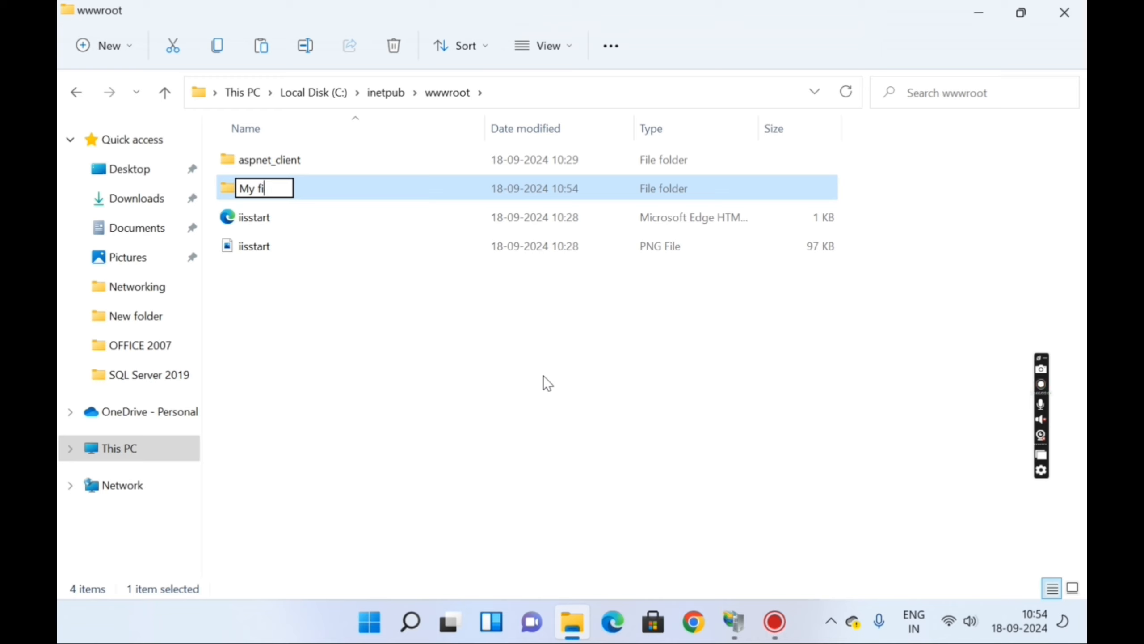
{"action": "type", "text": "rst w"}
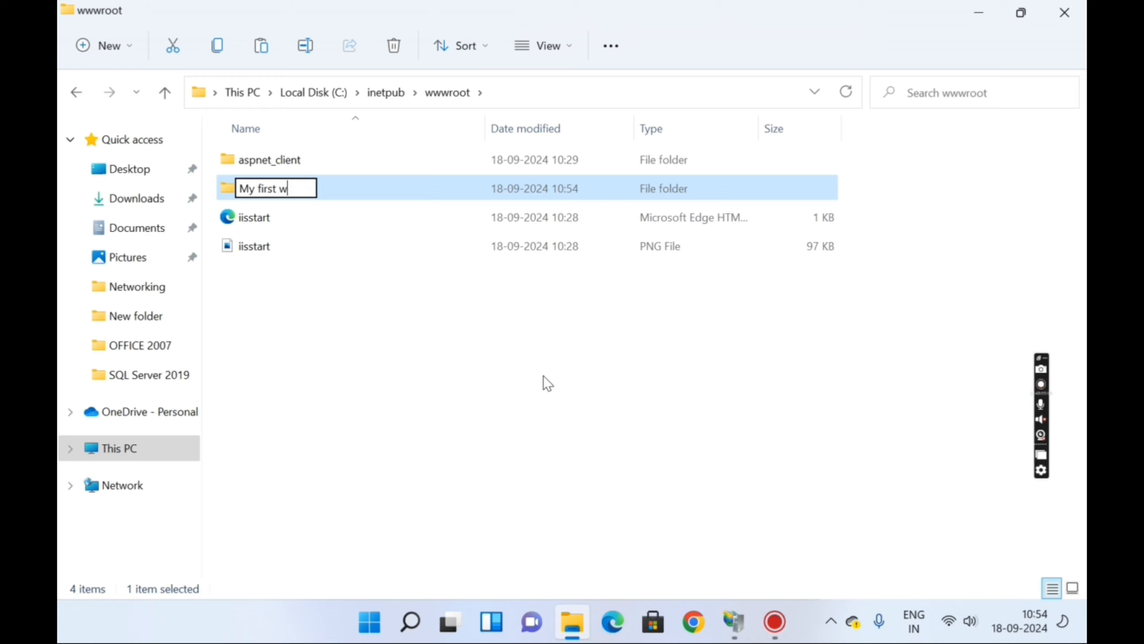
{"action": "type", "text": "eb h"}
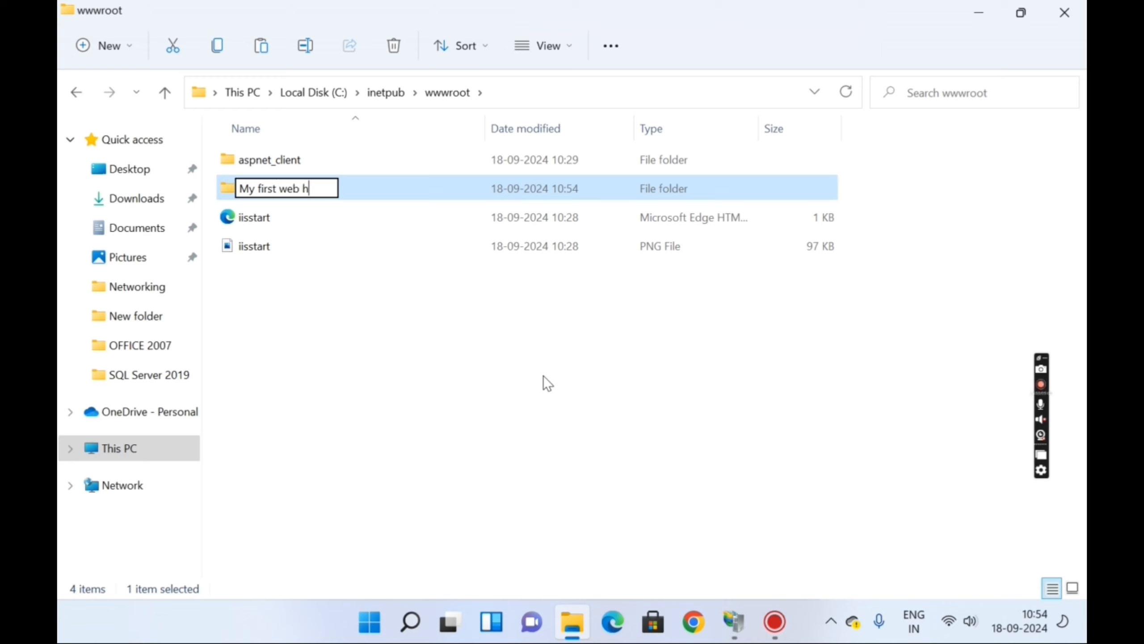
{"action": "type", "text": "osting"}
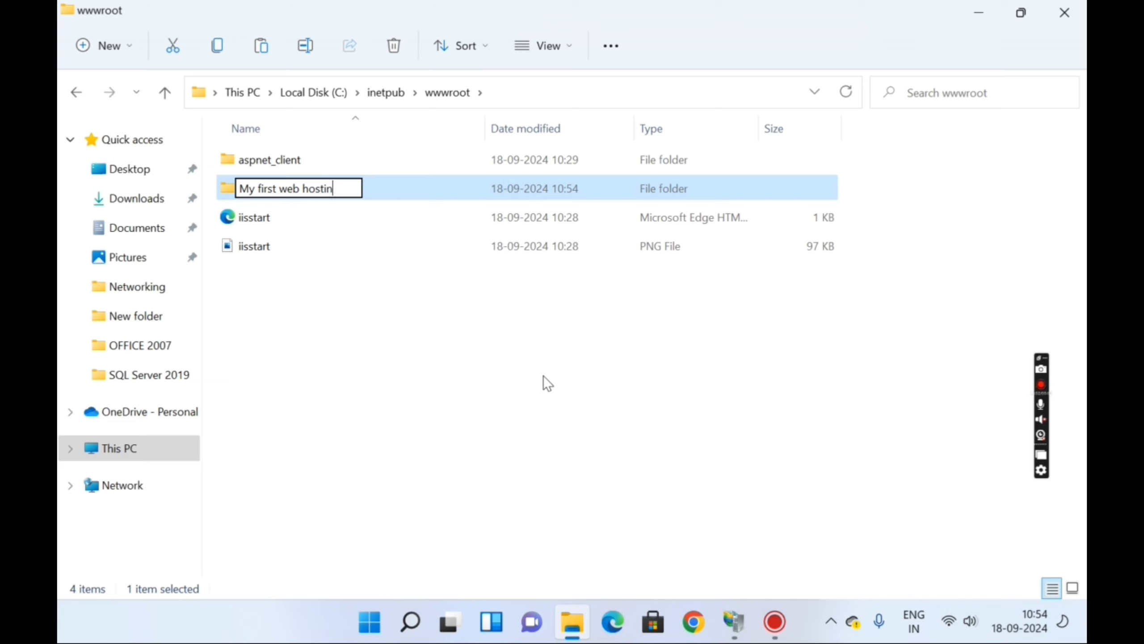
{"action": "left_click", "coordinate": [356, 272]}
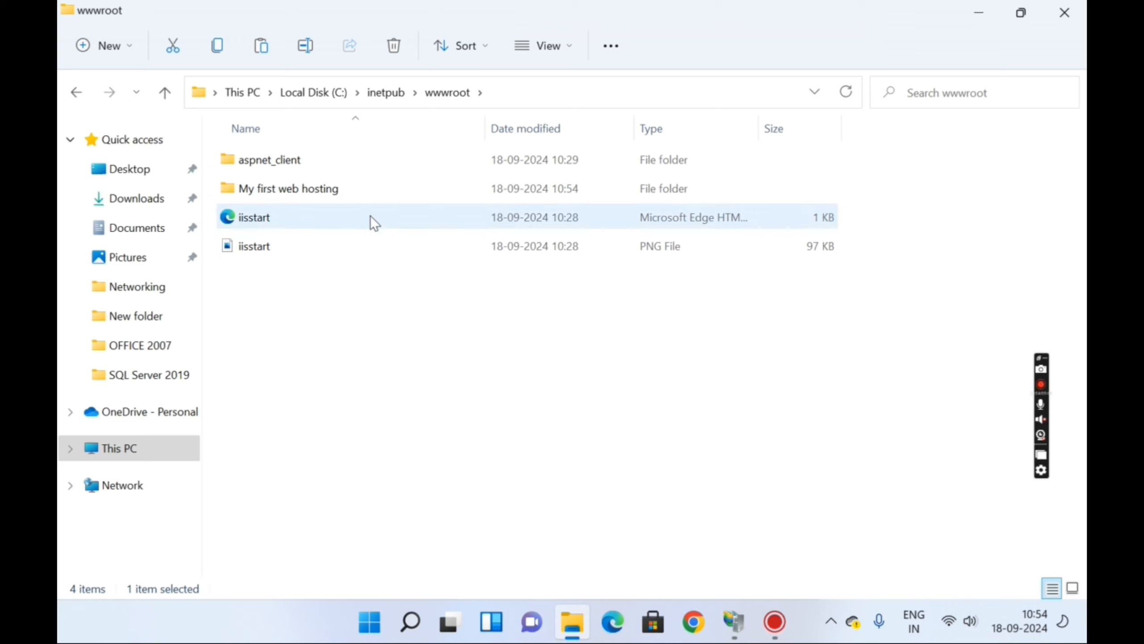
- Paste the Index file into the My first web hosting folder and close File Explorer
{"action": "double_click", "coordinate": [370, 190]}
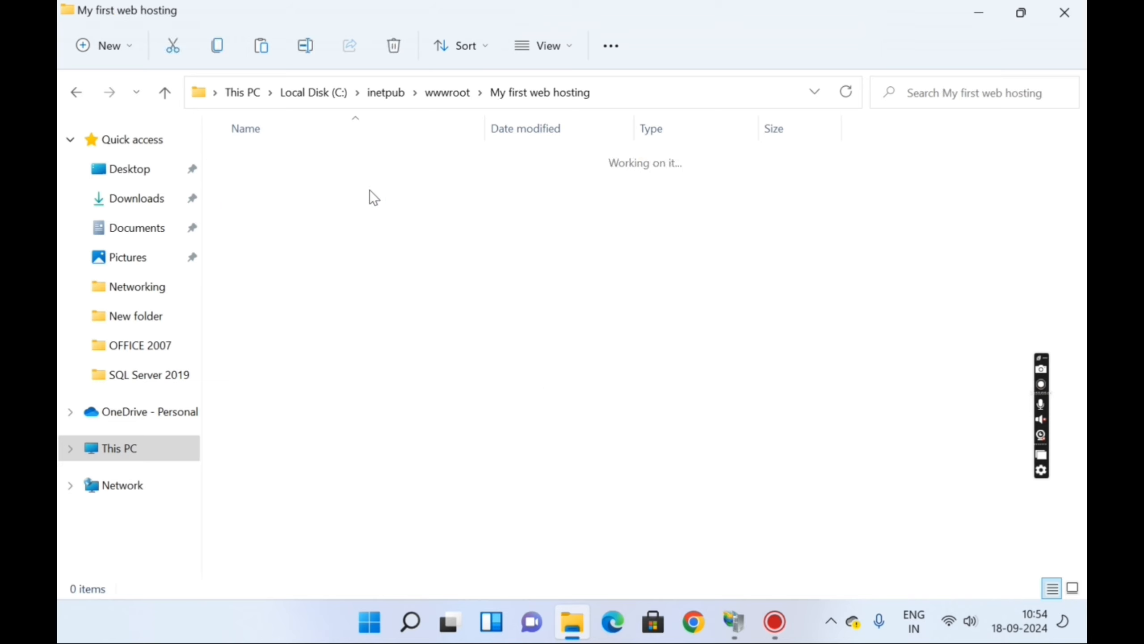
{"action": "right_click", "coordinate": [278, 186]}
{"action": "key", "text": "Escape"}
{"action": "key", "text": "ctrl+v"}
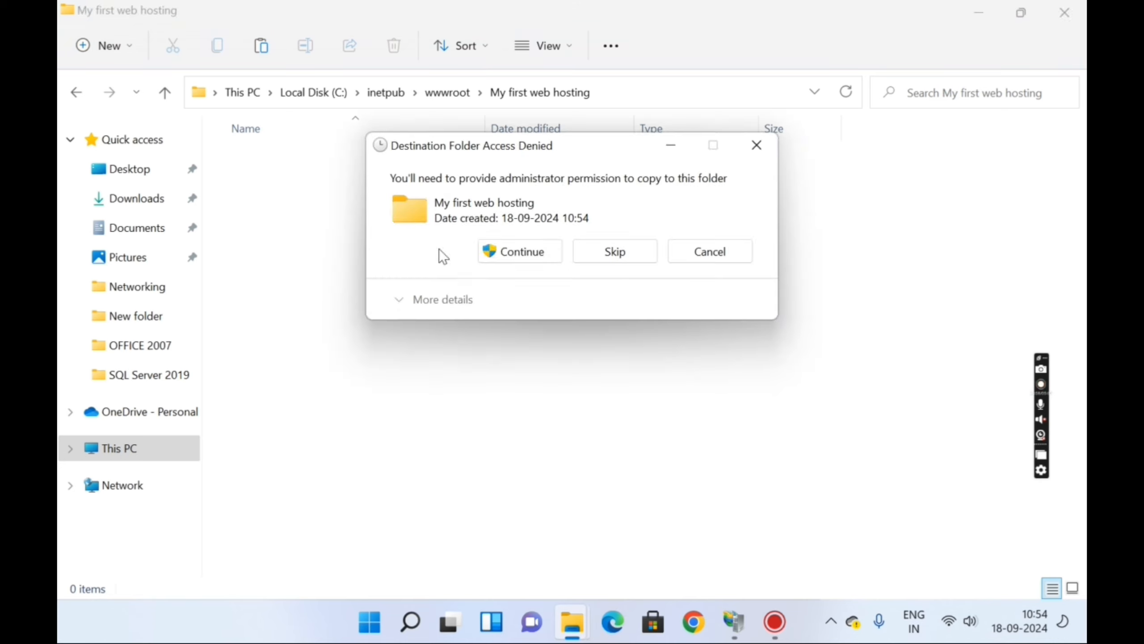
{"action": "left_click", "coordinate": [509, 253]}
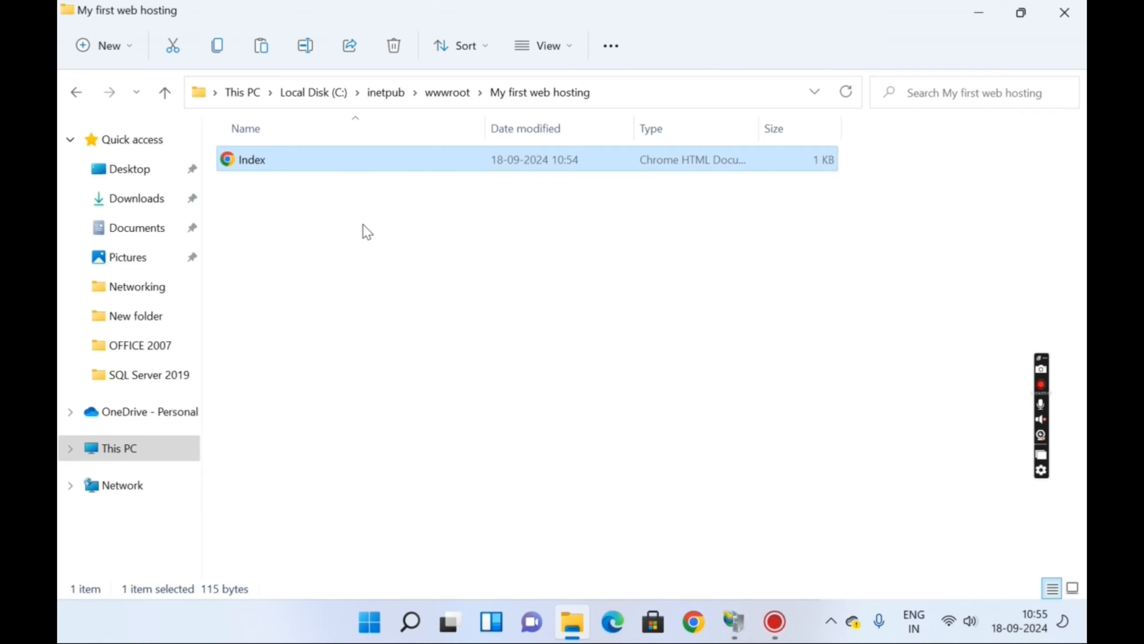
{"action": "left_click", "coordinate": [1065, 13]}
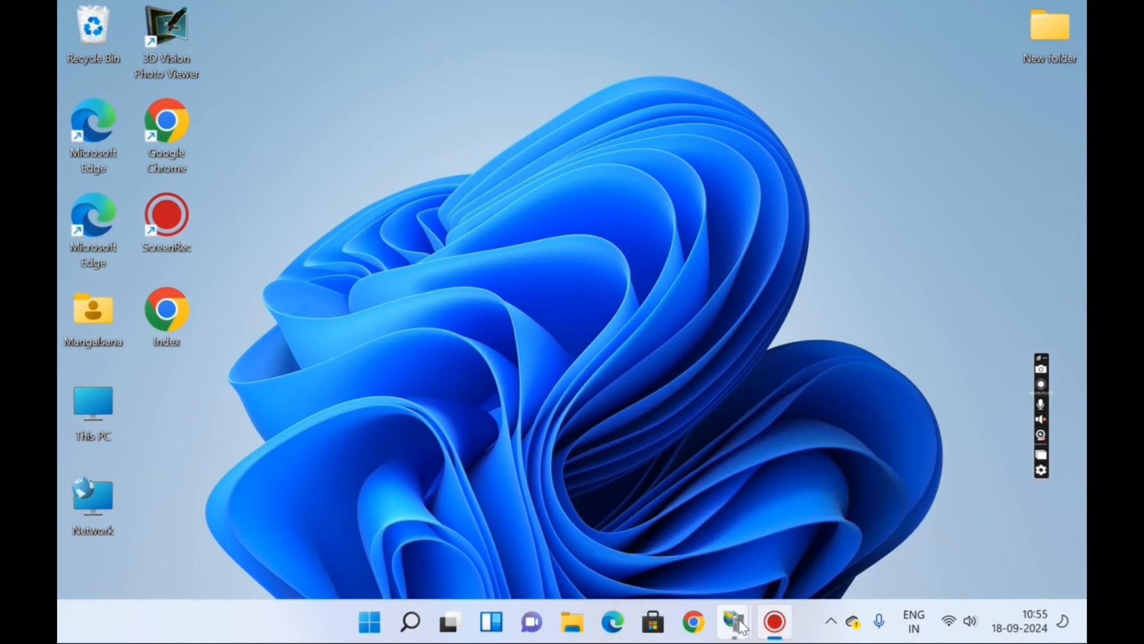
- In IIS Manager, start adding a new website named 'First website'
{"action": "mouse_move", "coordinate": [734, 622]}
{"action": "left_click", "coordinate": [851, 532]}
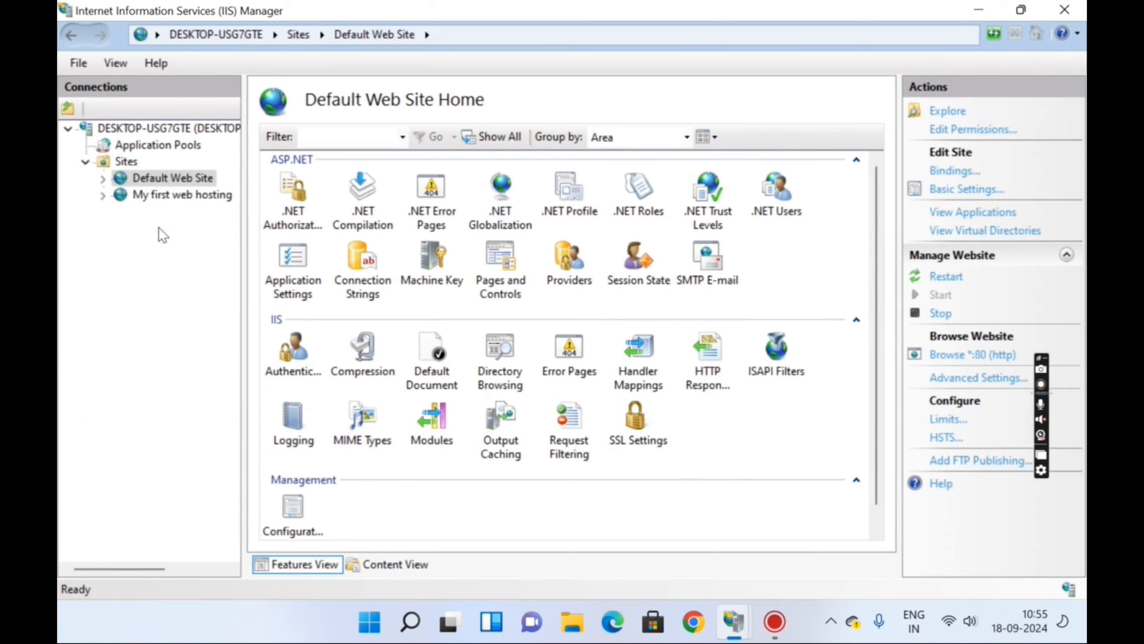
{"action": "left_click", "coordinate": [127, 162]}
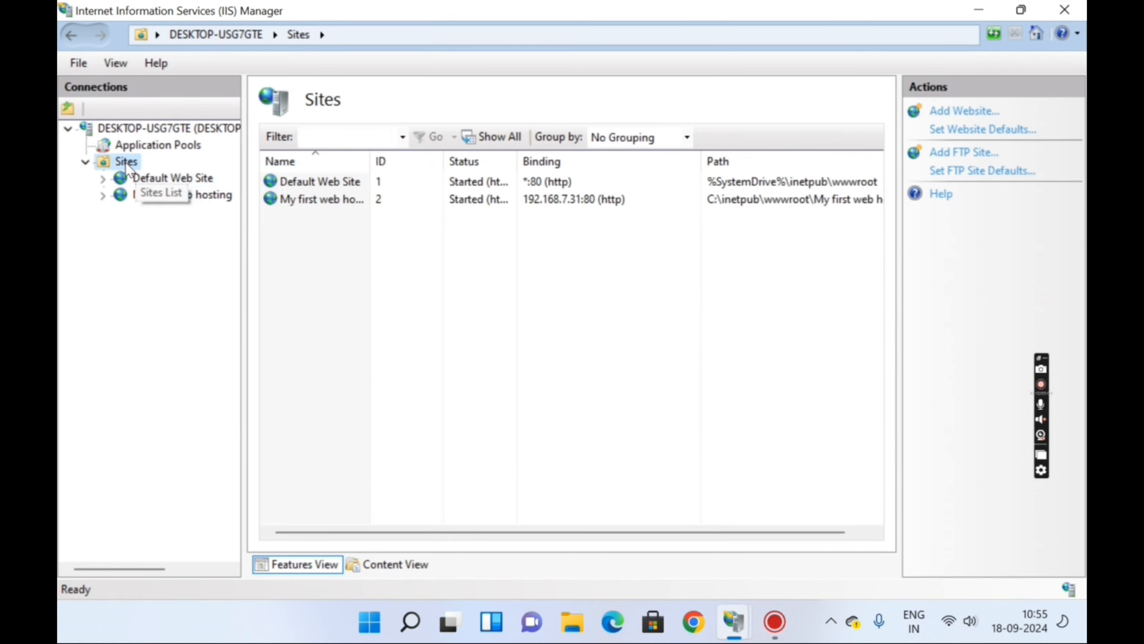
{"action": "right_click", "coordinate": [127, 166]}
{"action": "left_click", "coordinate": [192, 169]}
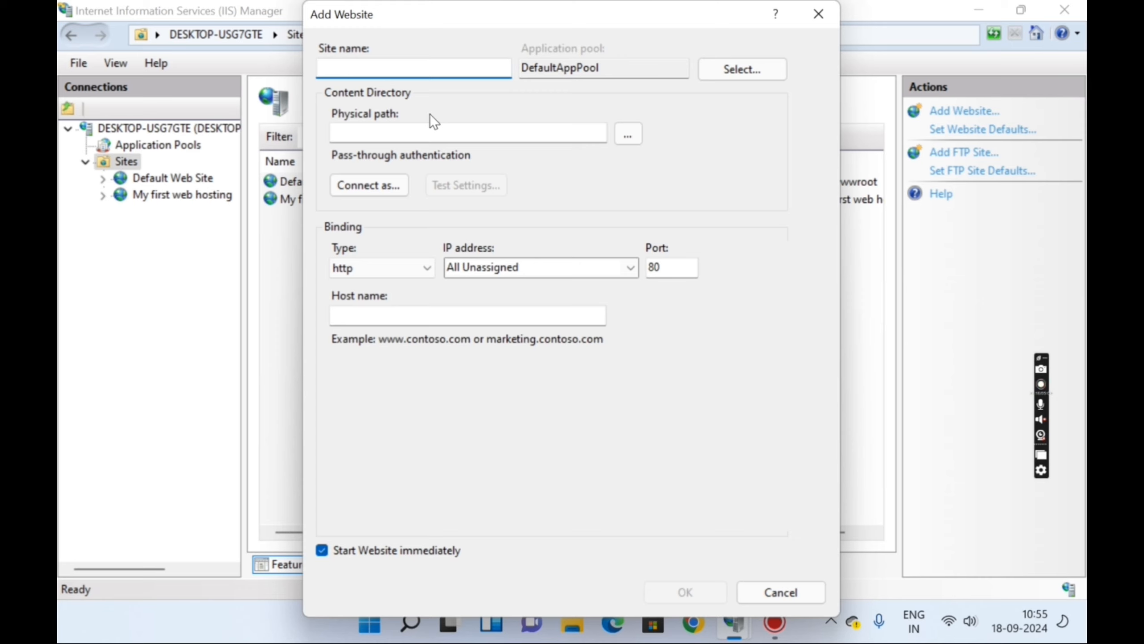
{"action": "type", "text": "M"}
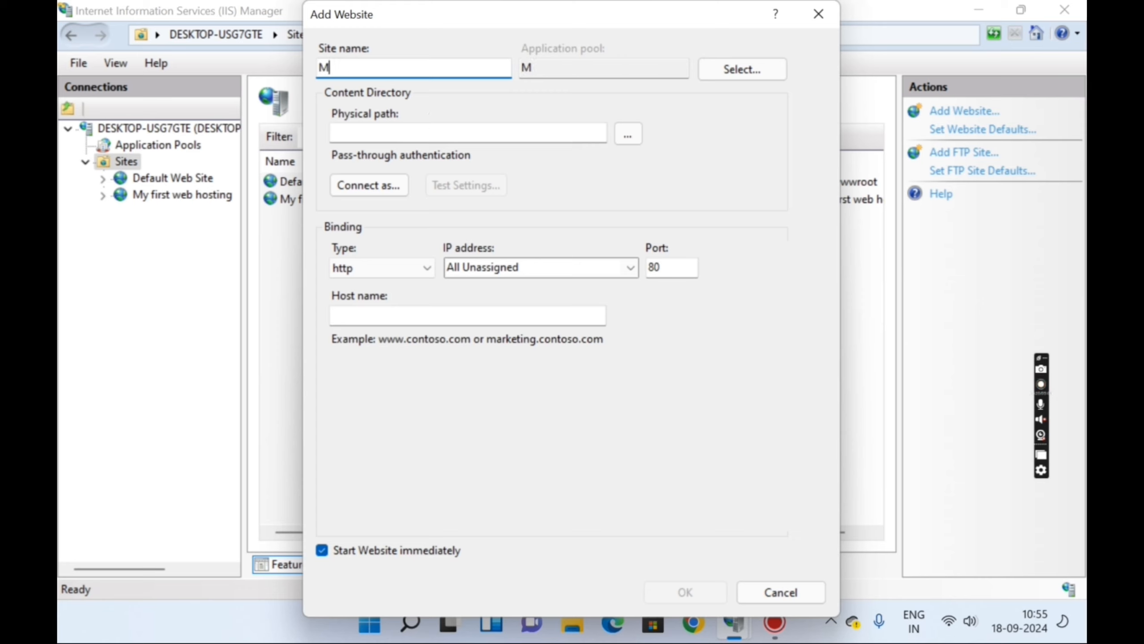
{"action": "key", "text": "BackSpace"}
{"action": "type", "text": "First webs"}
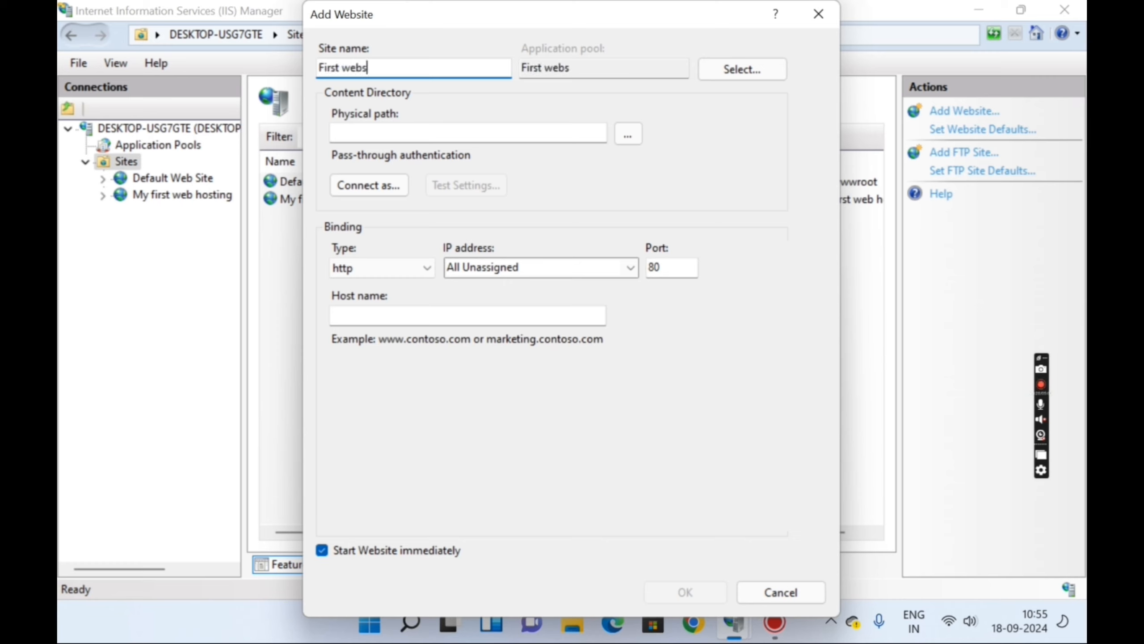
{"action": "type", "text": "ite"}
- Set the site's physical path to C:\inetpub\wwwroot\My first web hosting
{"action": "left_click", "coordinate": [627, 135]}
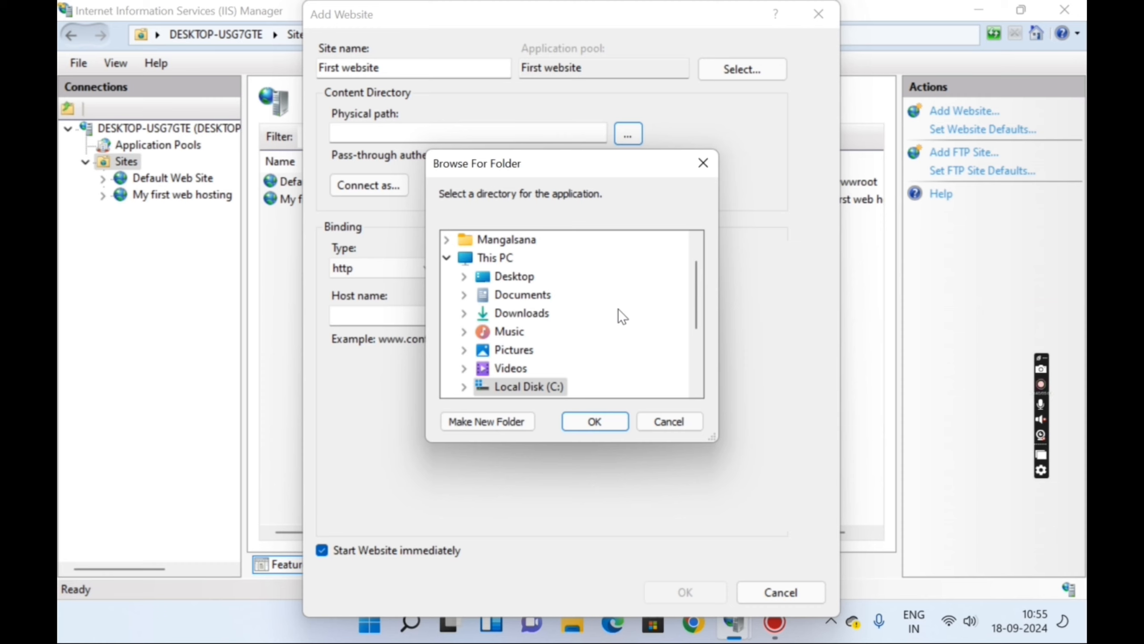
{"action": "scroll", "coordinate": [619, 310], "scroll_direction": "down", "scroll_amount": 1}
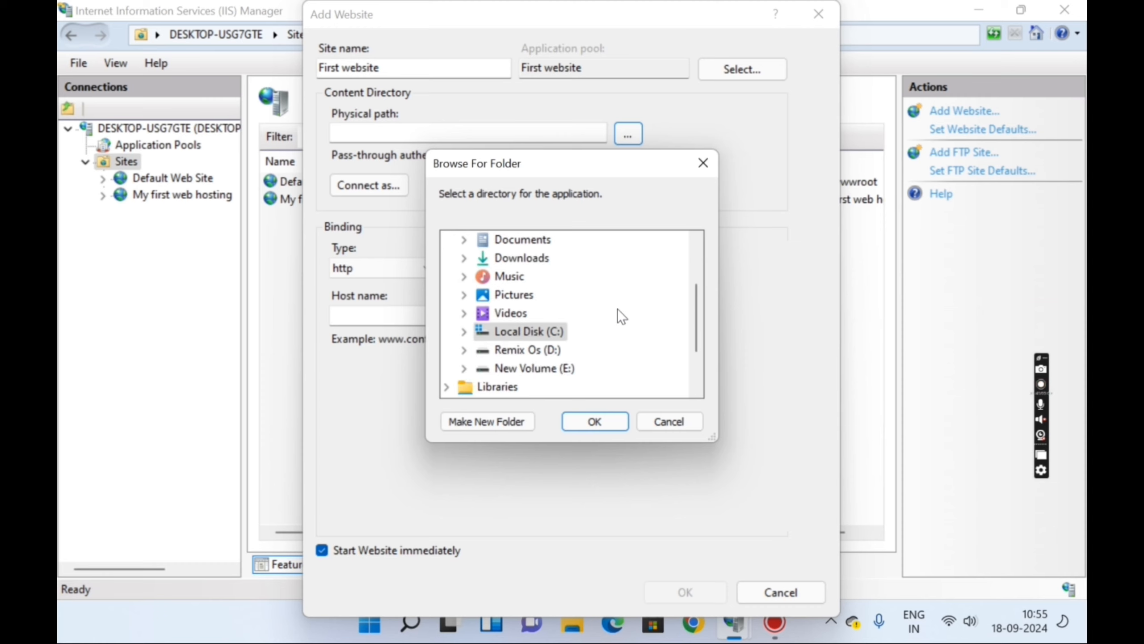
{"action": "left_click", "coordinate": [465, 332]}
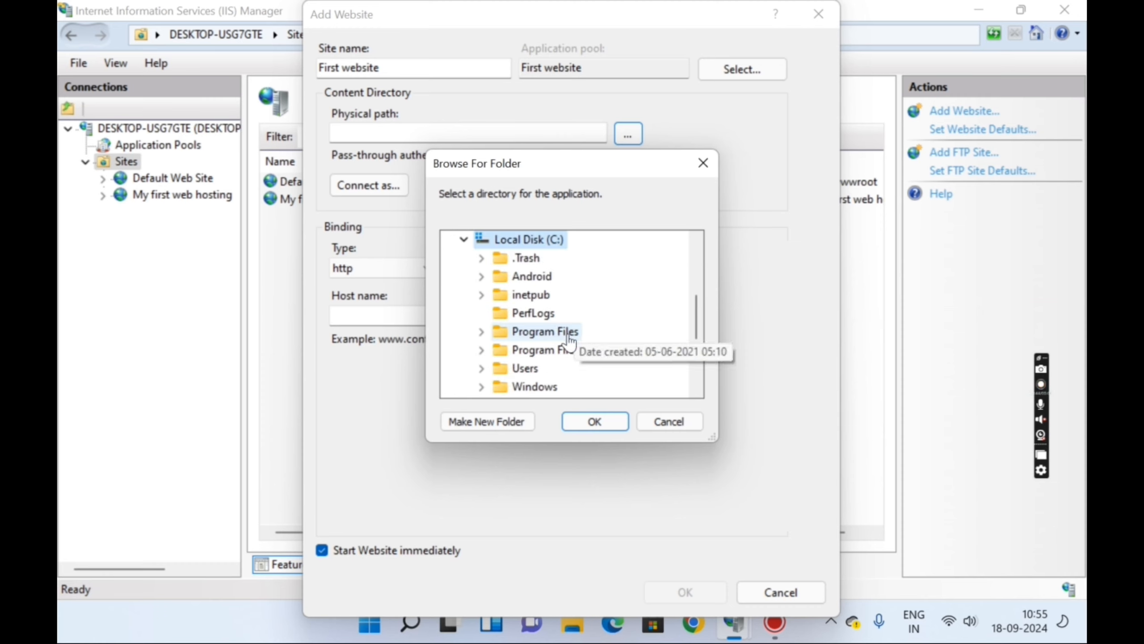
{"action": "double_click", "coordinate": [527, 294]}
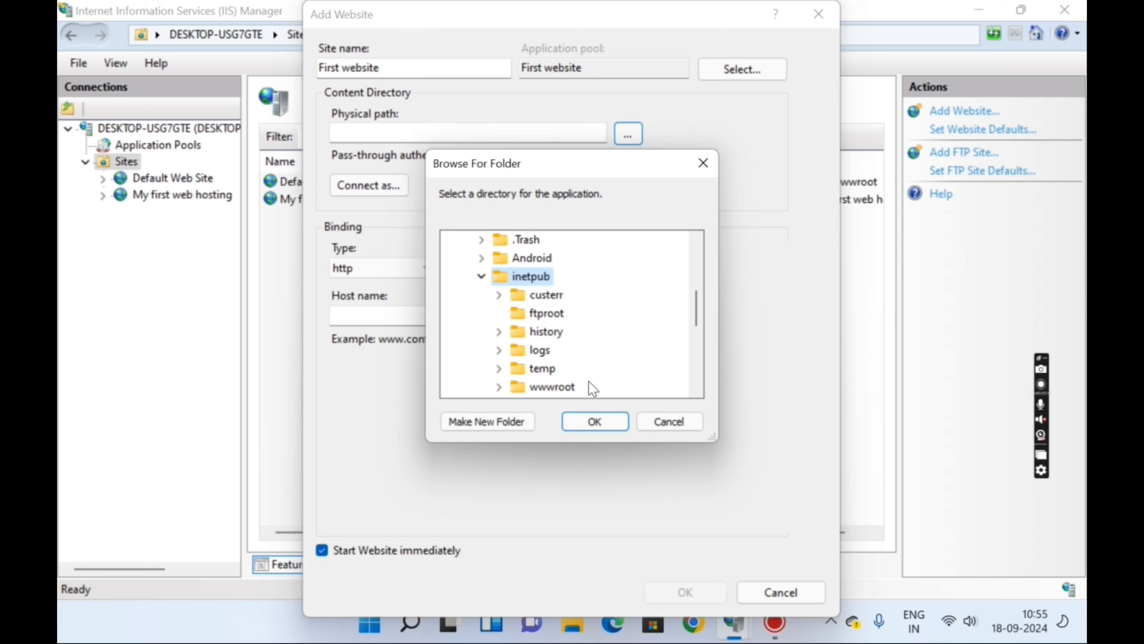
{"action": "double_click", "coordinate": [564, 387]}
{"action": "scroll", "coordinate": [662, 333], "scroll_direction": "down", "scroll_amount": 2}
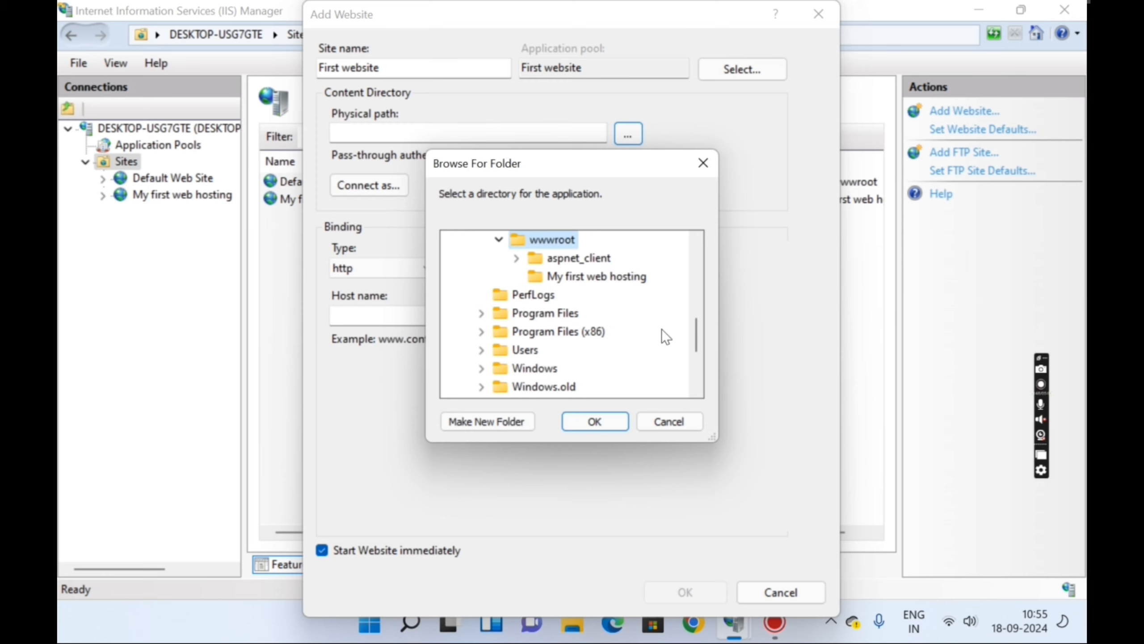
{"action": "left_click", "coordinate": [601, 283]}
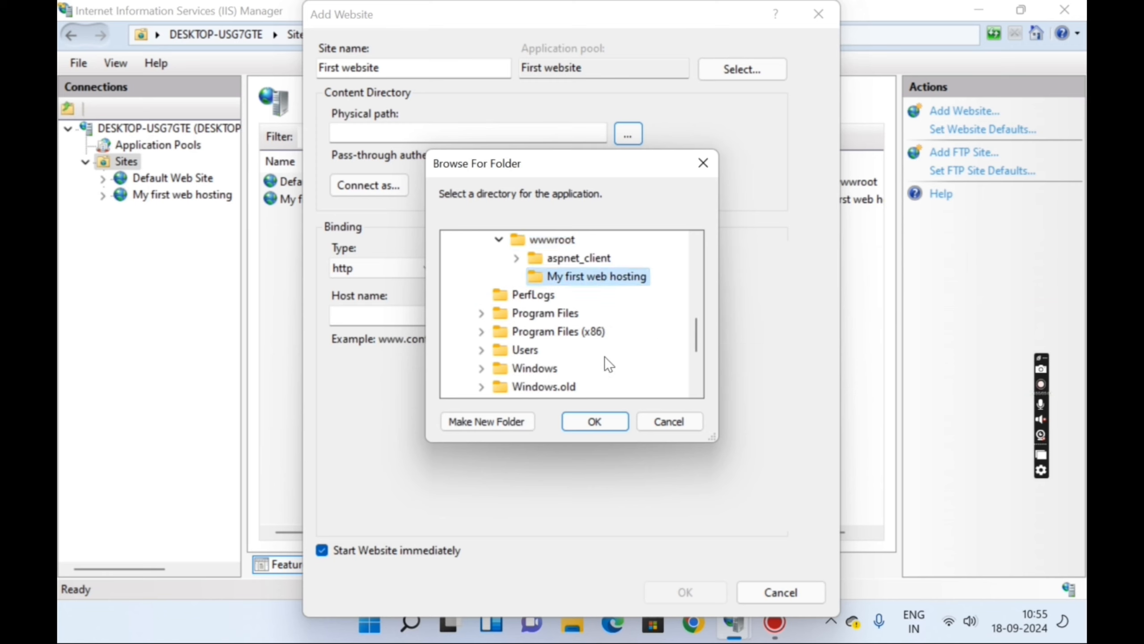
{"action": "left_click", "coordinate": [604, 422]}
- Bind the site to 192.168.7.31 on port 80 and create it, accepting the duplicate-binding warning
{"action": "left_click", "coordinate": [634, 265]}
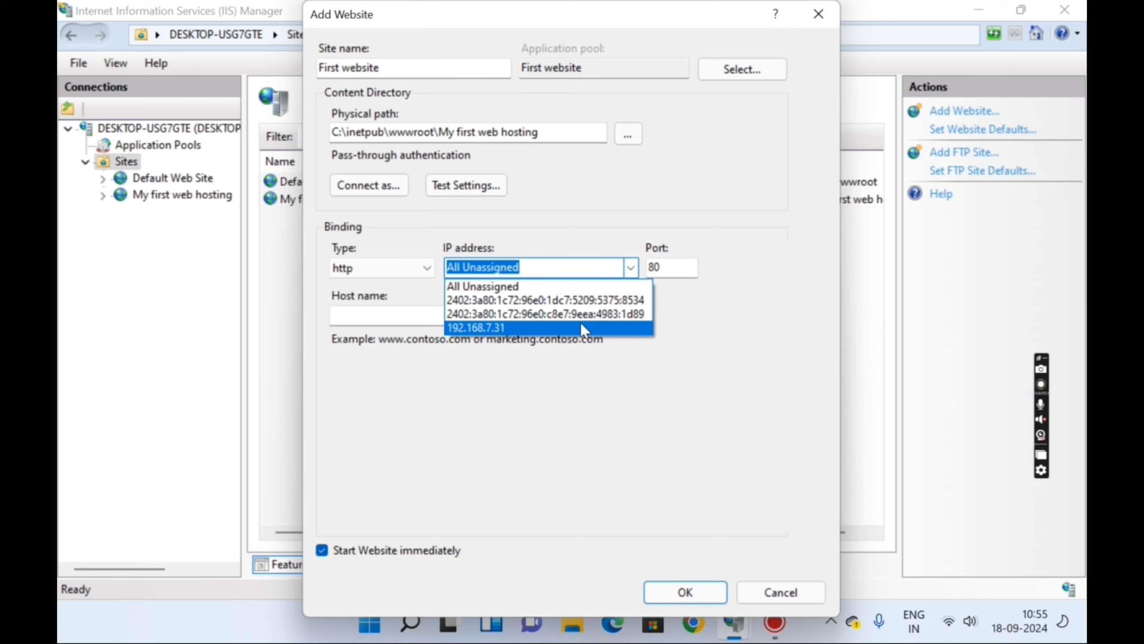
{"action": "left_click", "coordinate": [582, 327]}
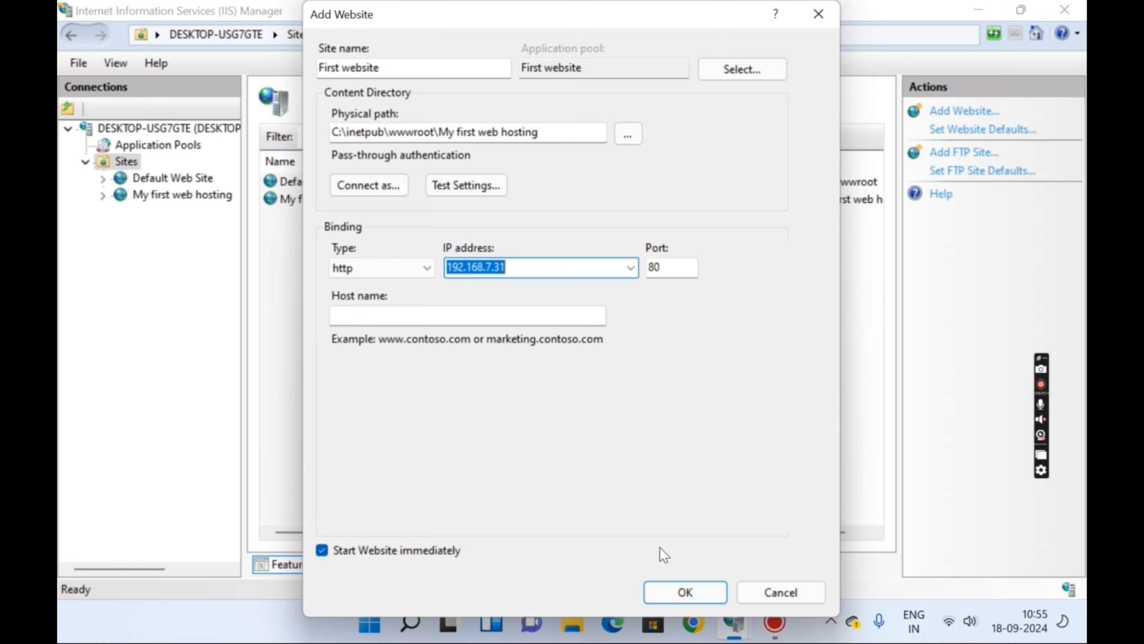
{"action": "left_click", "coordinate": [690, 590]}
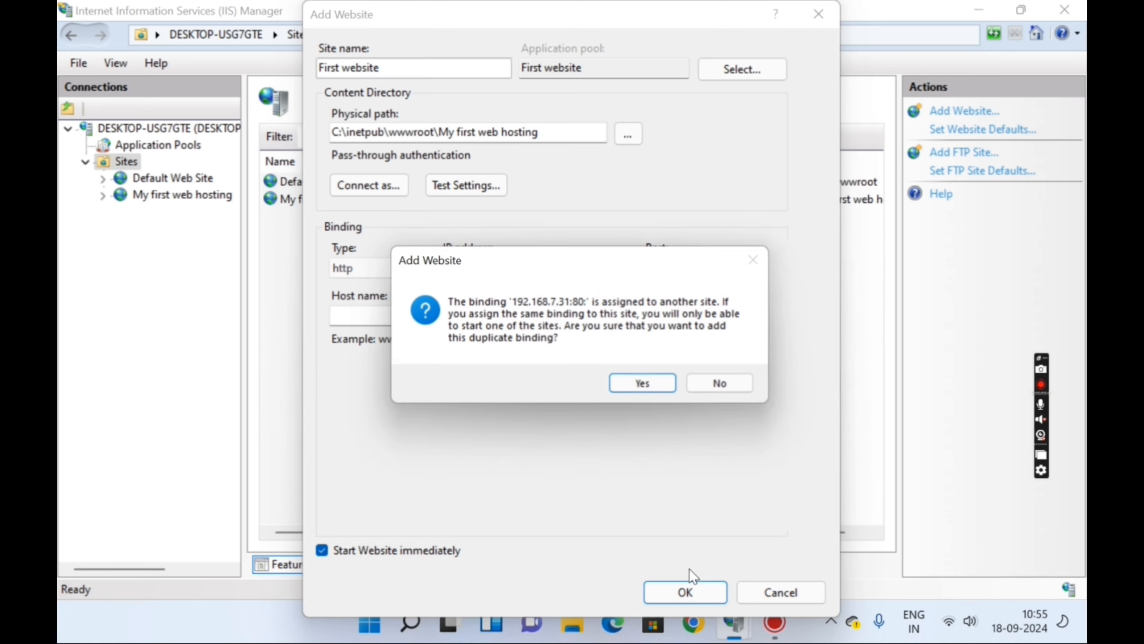
{"action": "left_click", "coordinate": [643, 383]}
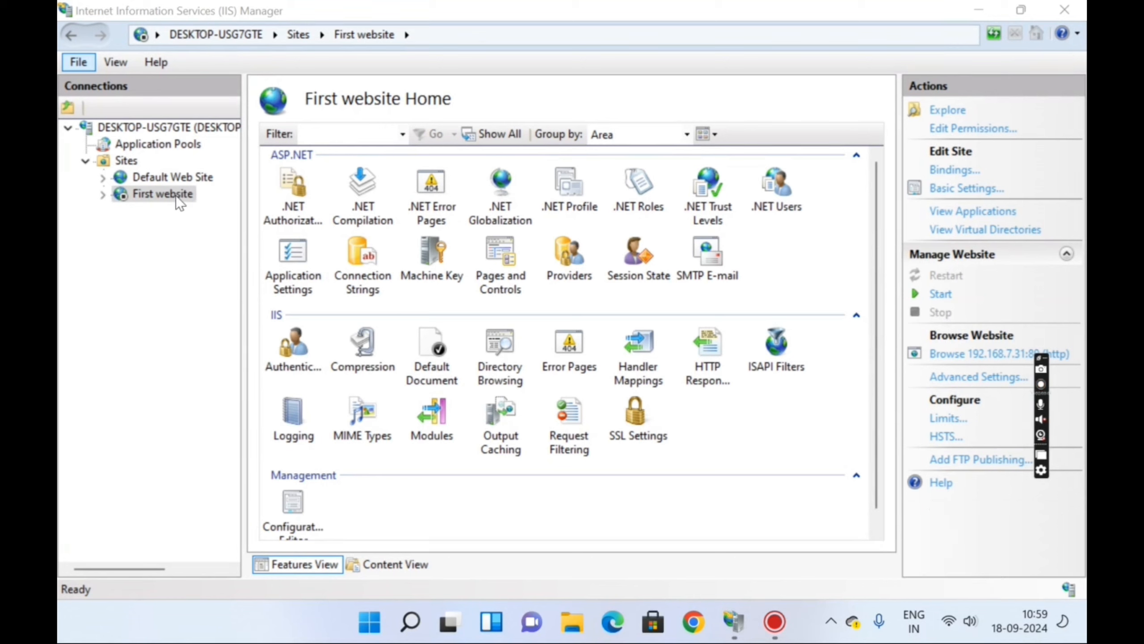
- Start First website and view its Default Document list
{"action": "left_click", "coordinate": [939, 293]}
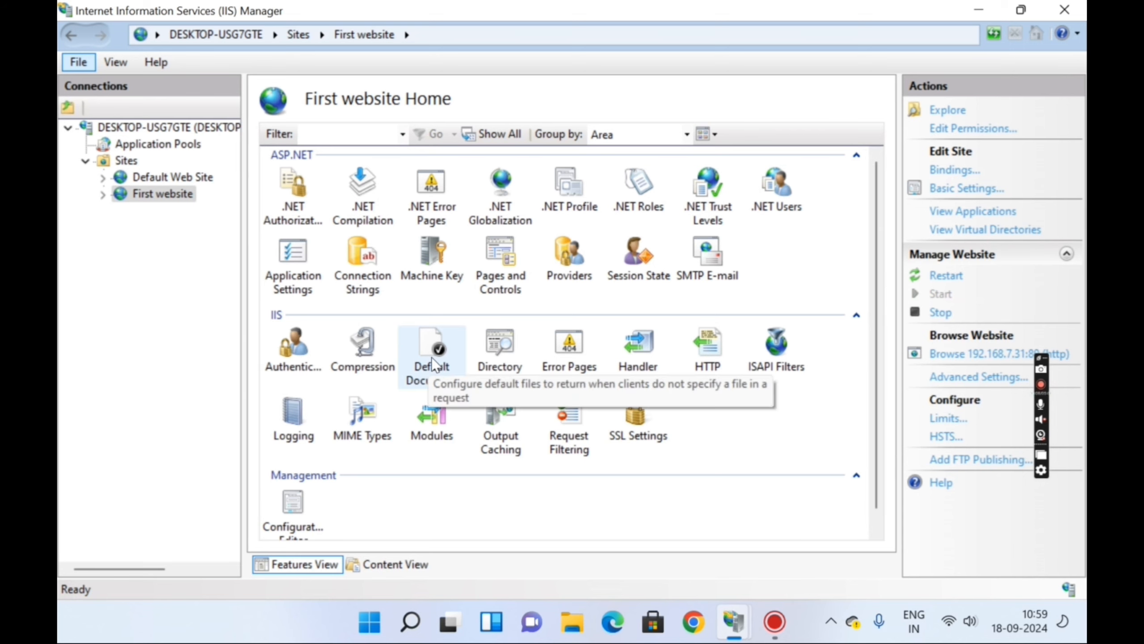
{"action": "double_click", "coordinate": [447, 355]}
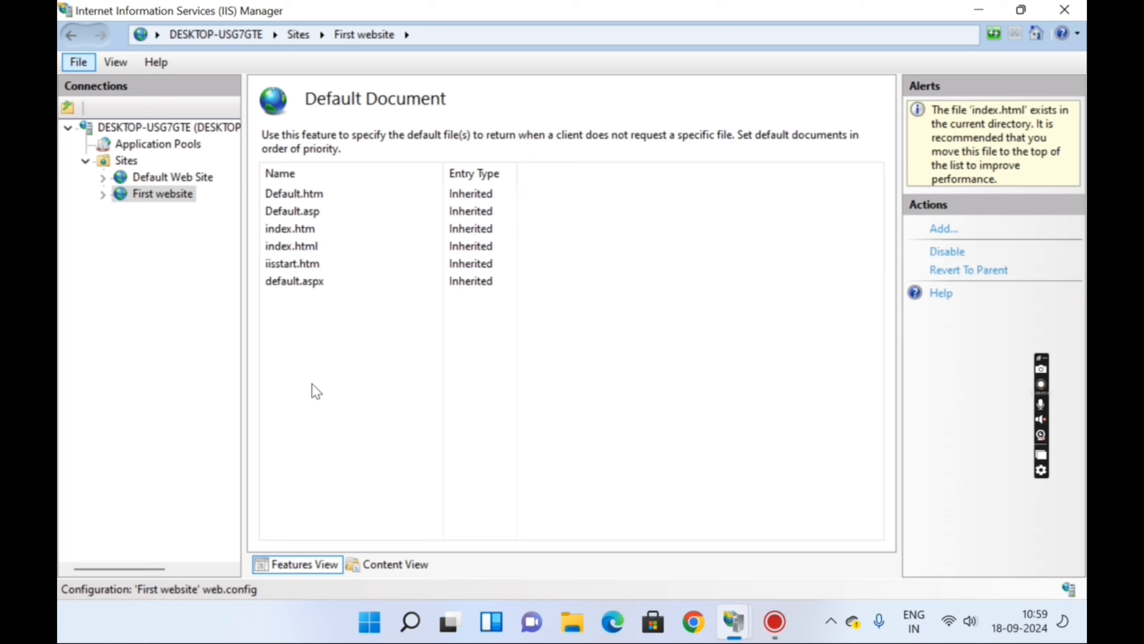
- Select index.html, return to First website, and browse it at 192.168.7.31:80 in Chrome
{"action": "left_click", "coordinate": [314, 245]}
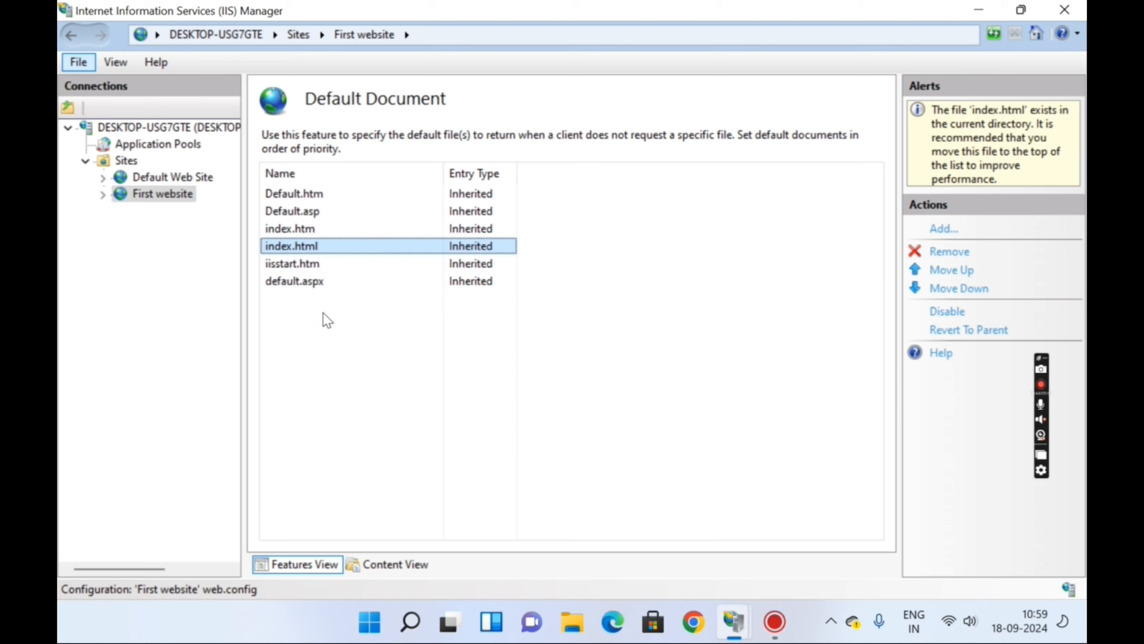
{"action": "left_click", "coordinate": [157, 196]}
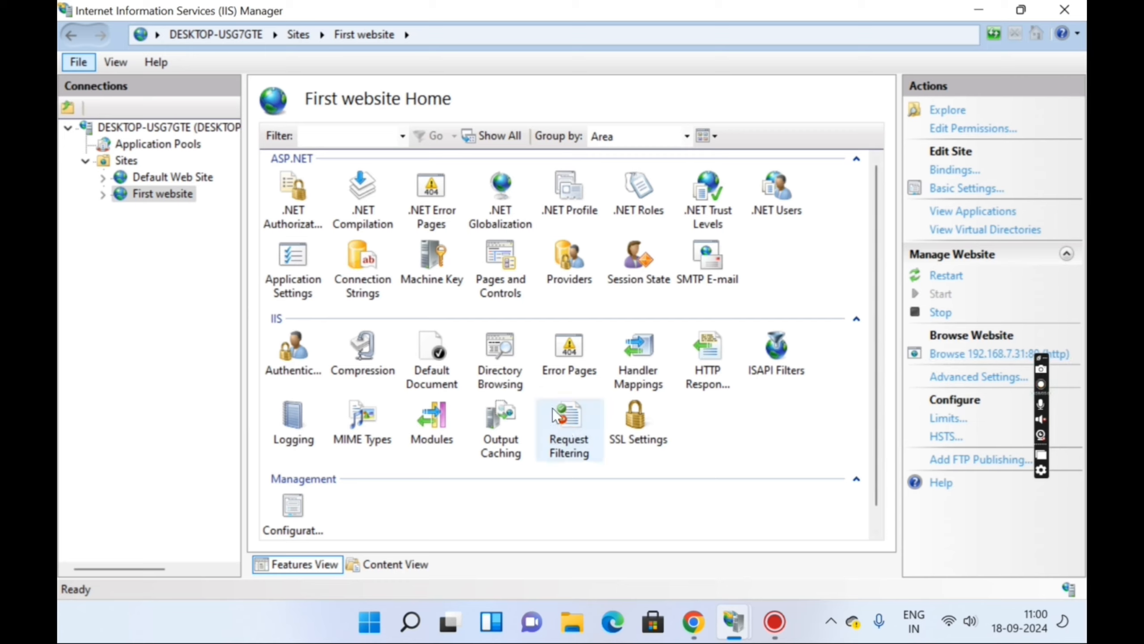
{"action": "left_click", "coordinate": [694, 622]}
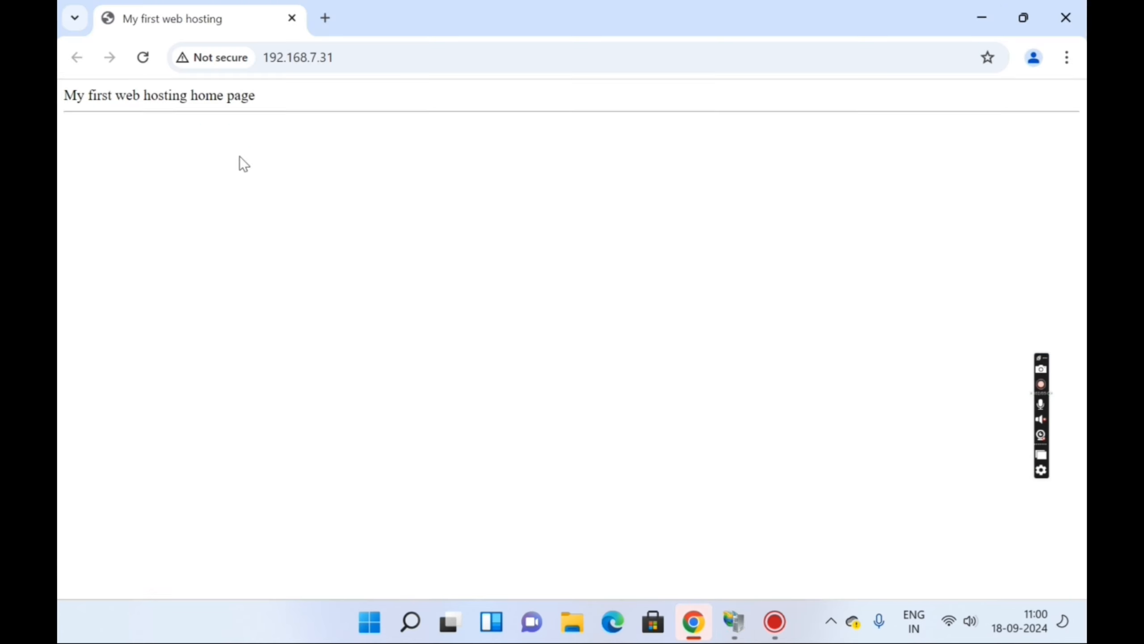